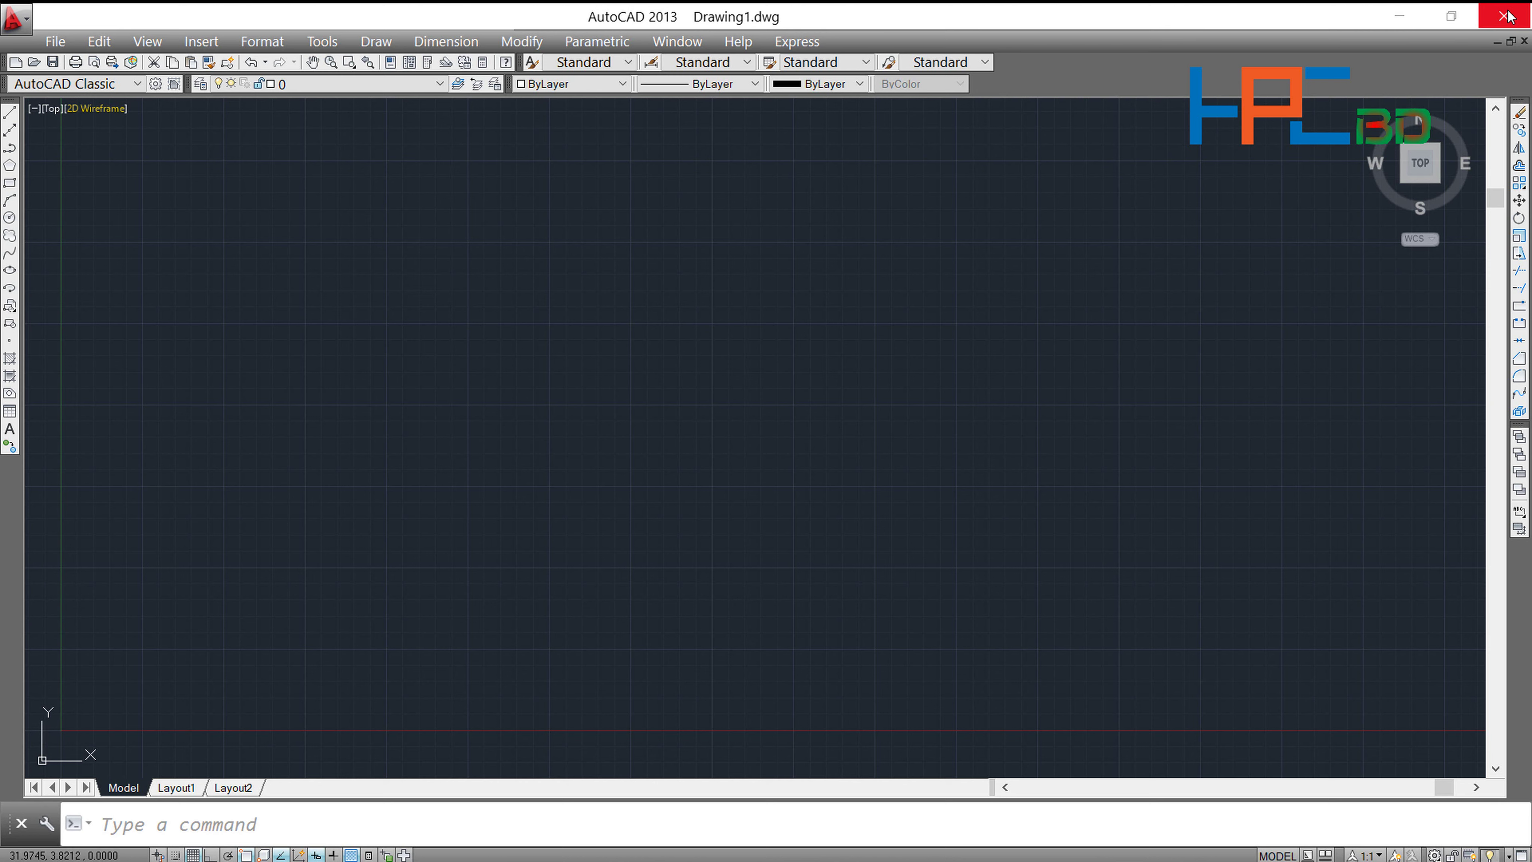
# Exit AutoCAD 2013, discarding the unsaved changes to Drawing1.dwg.
pyautogui.click(1507, 16)
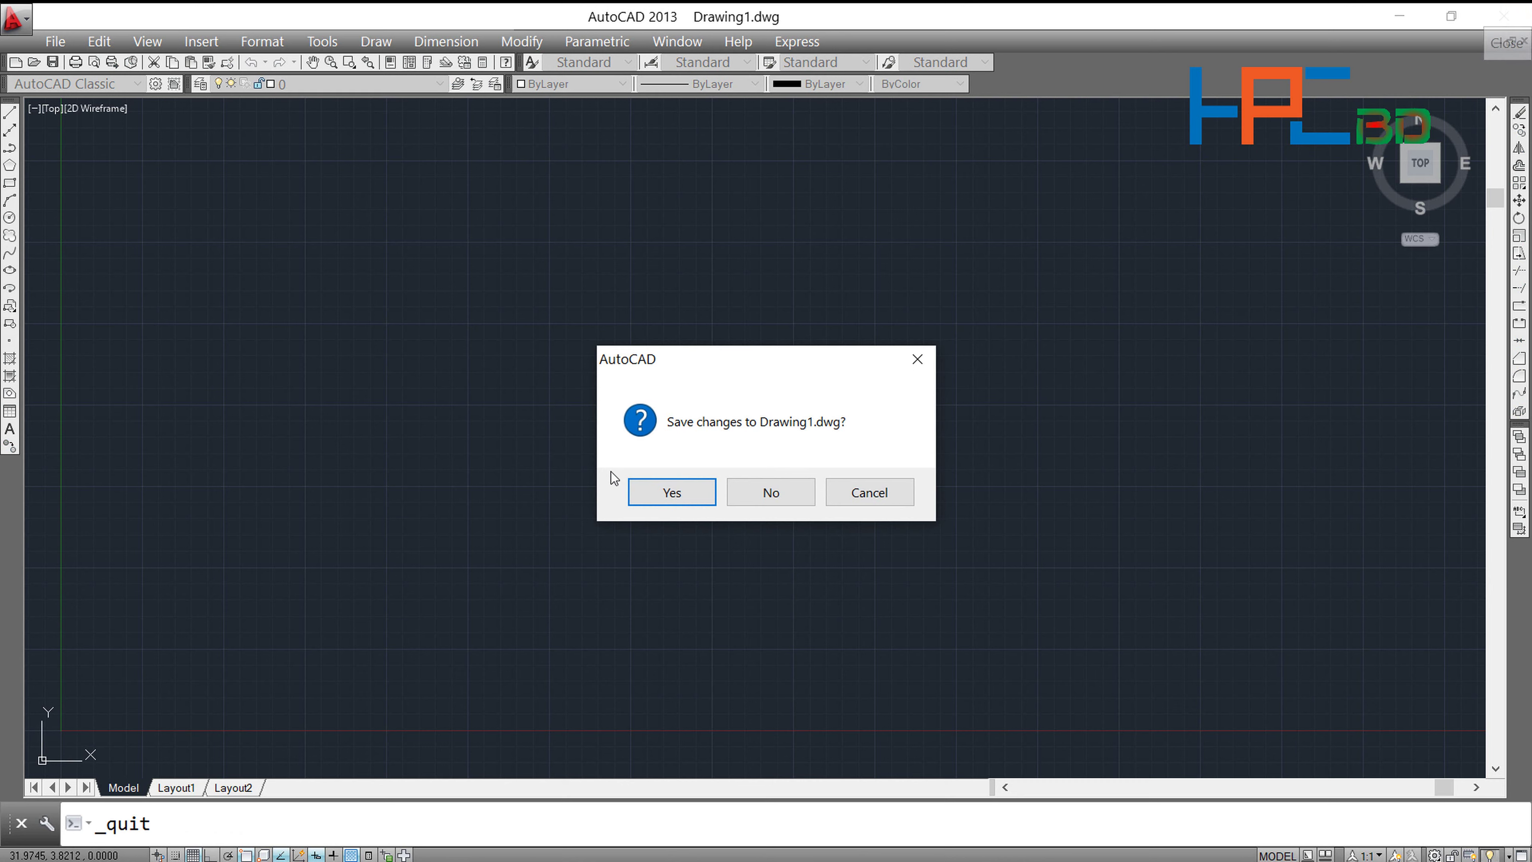
pyautogui.click(739, 491)
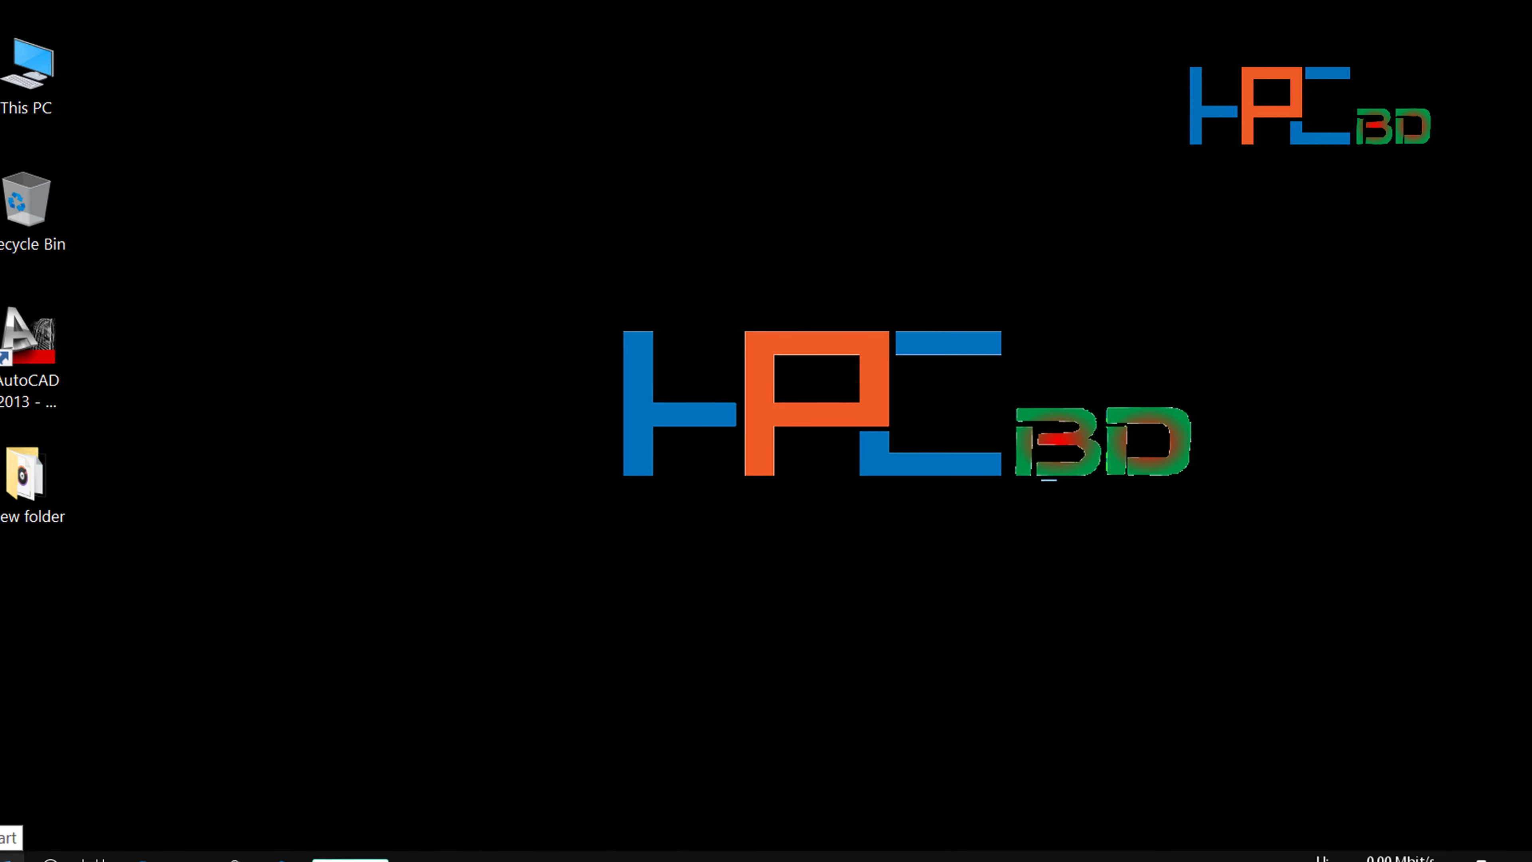
# Expand the Start menu's Autodesk folder to reveal the AutoCAD 2013 Reset Settings to Default entry.
pyautogui.click(18, 848)
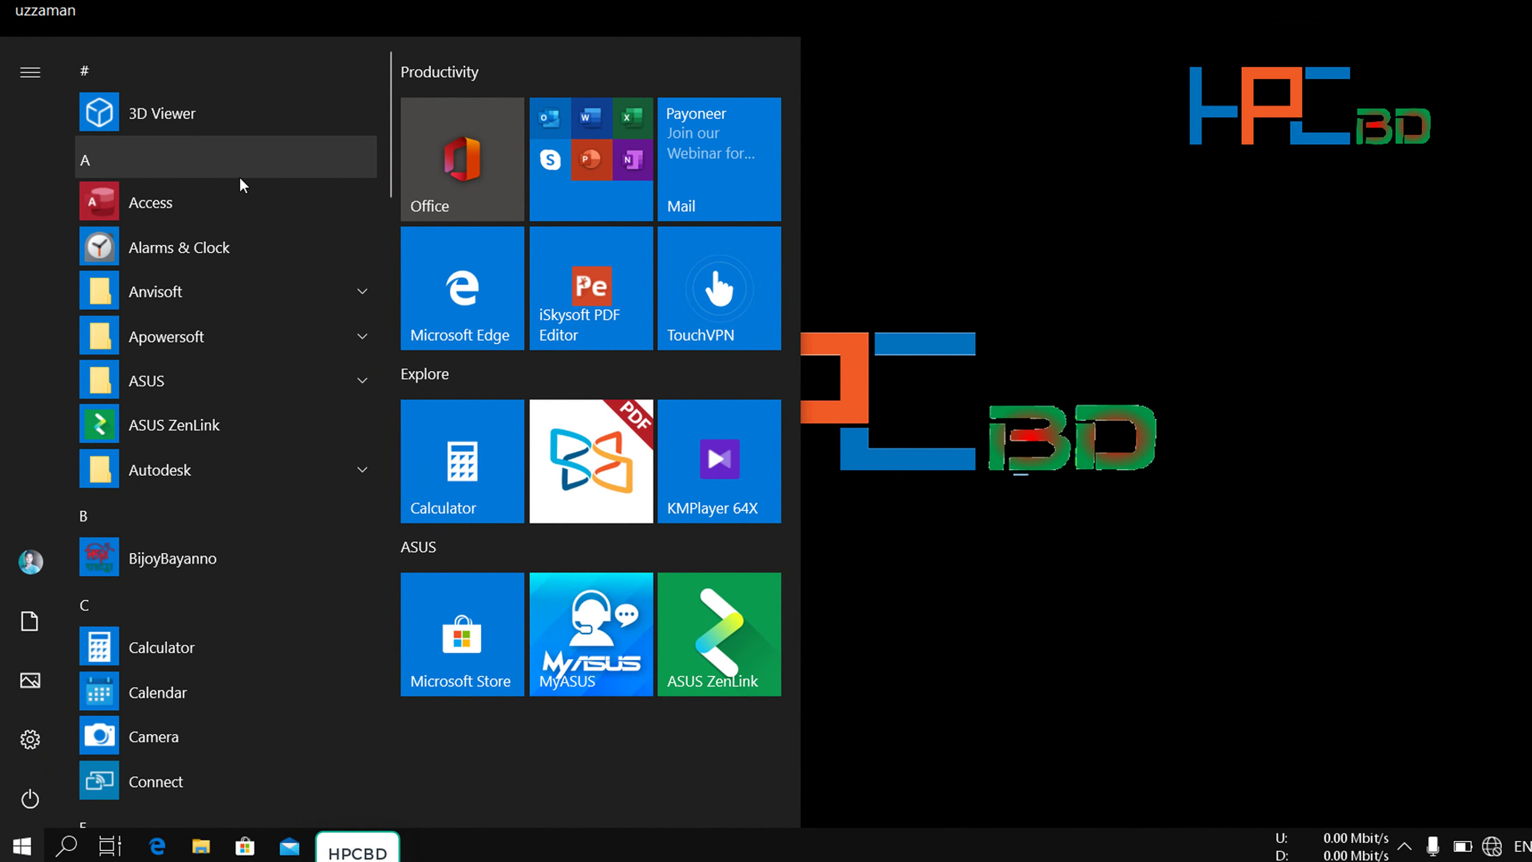
pyautogui.scroll(-3, 239, 178)
pyautogui.scroll(-1, 239, 178)
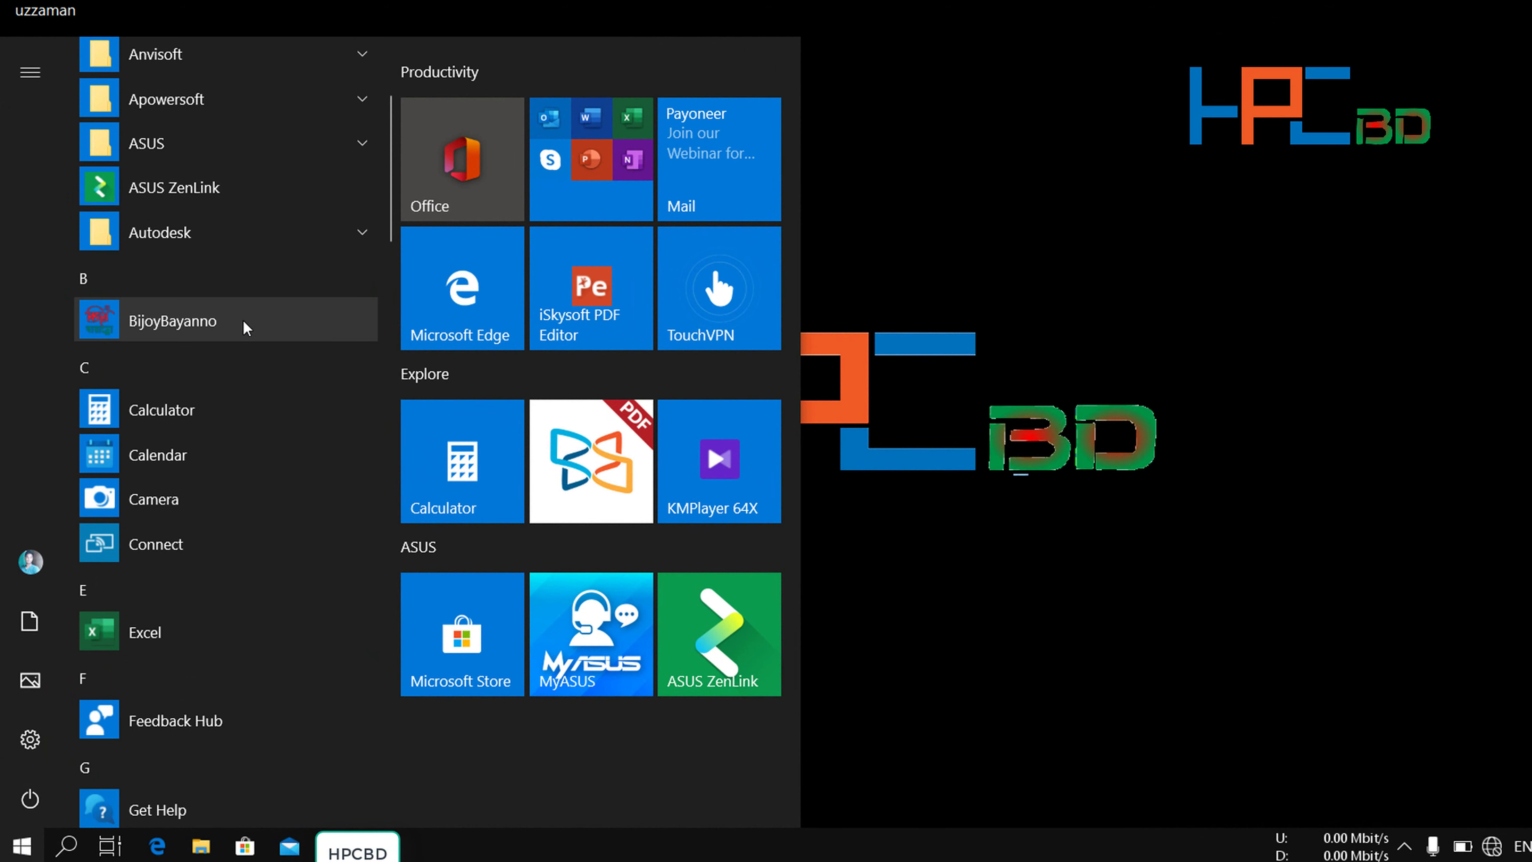
pyautogui.scroll(1, 242, 328)
pyautogui.scroll(3, 238, 332)
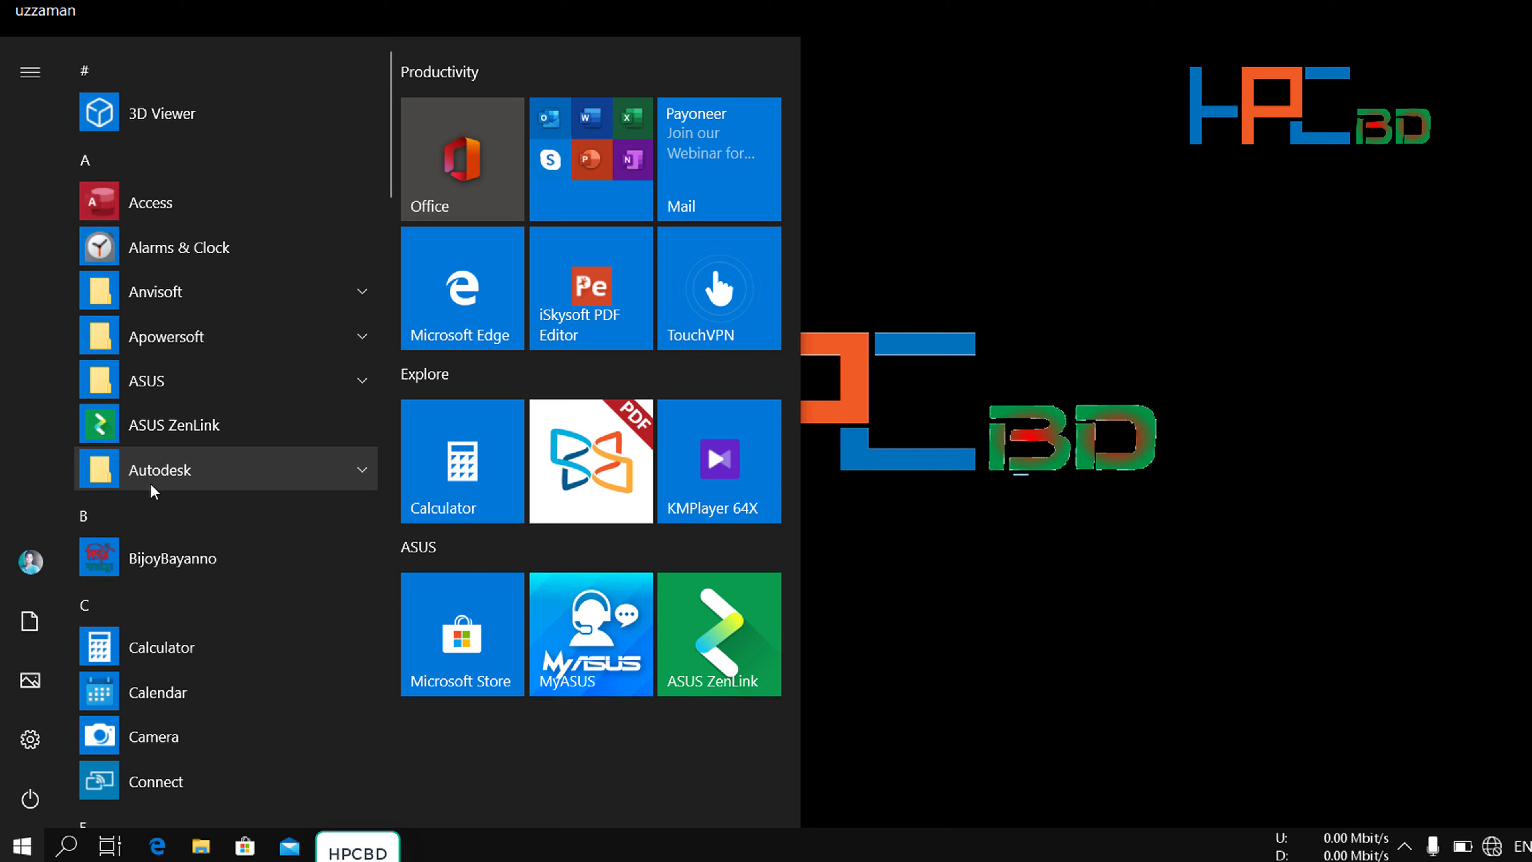
pyautogui.click(199, 472)
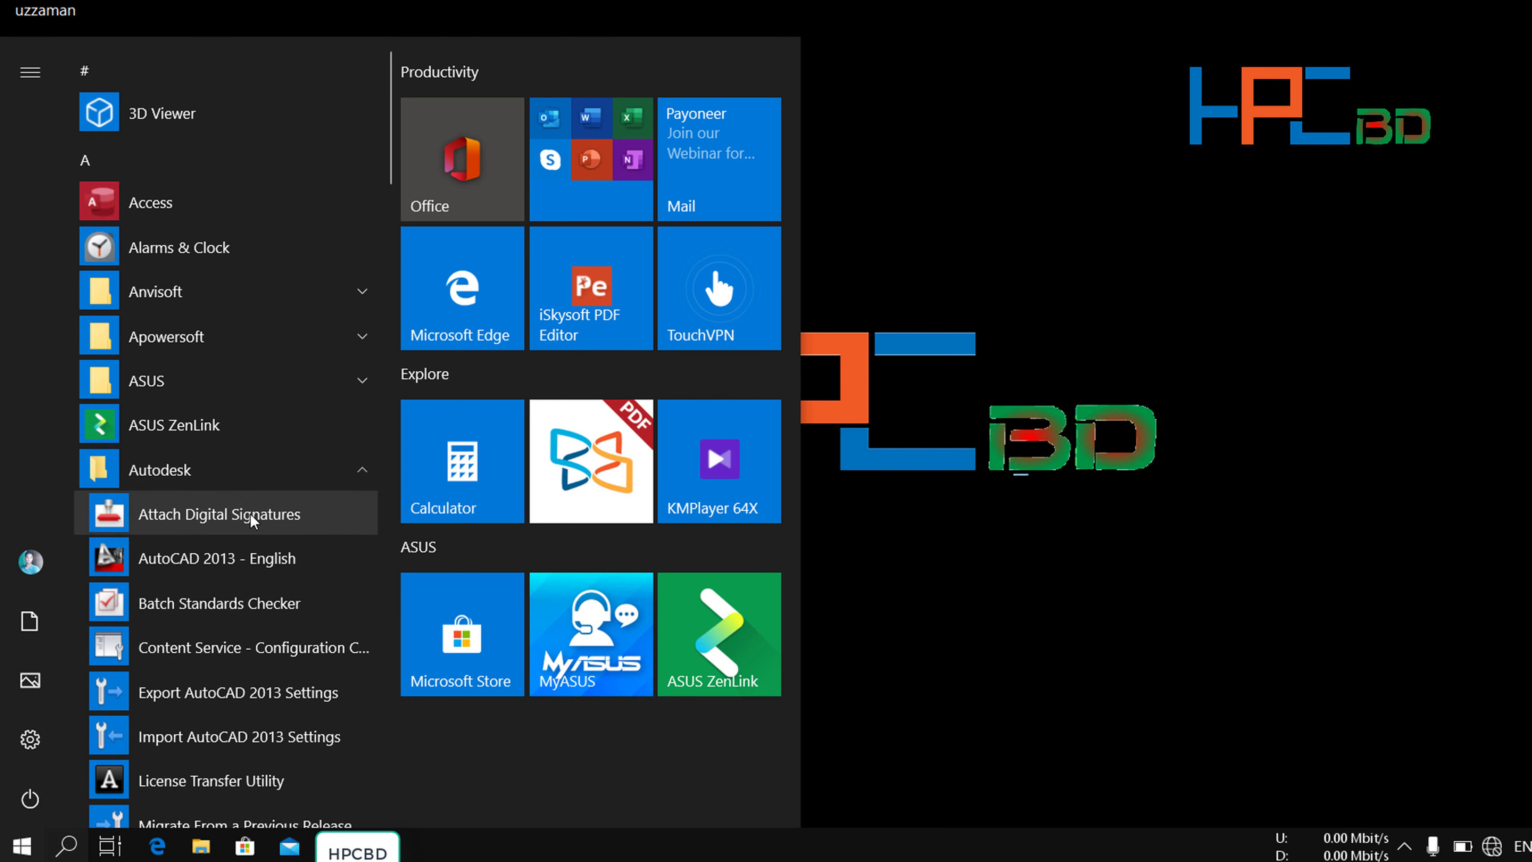
pyautogui.scroll(-2, 247, 523)
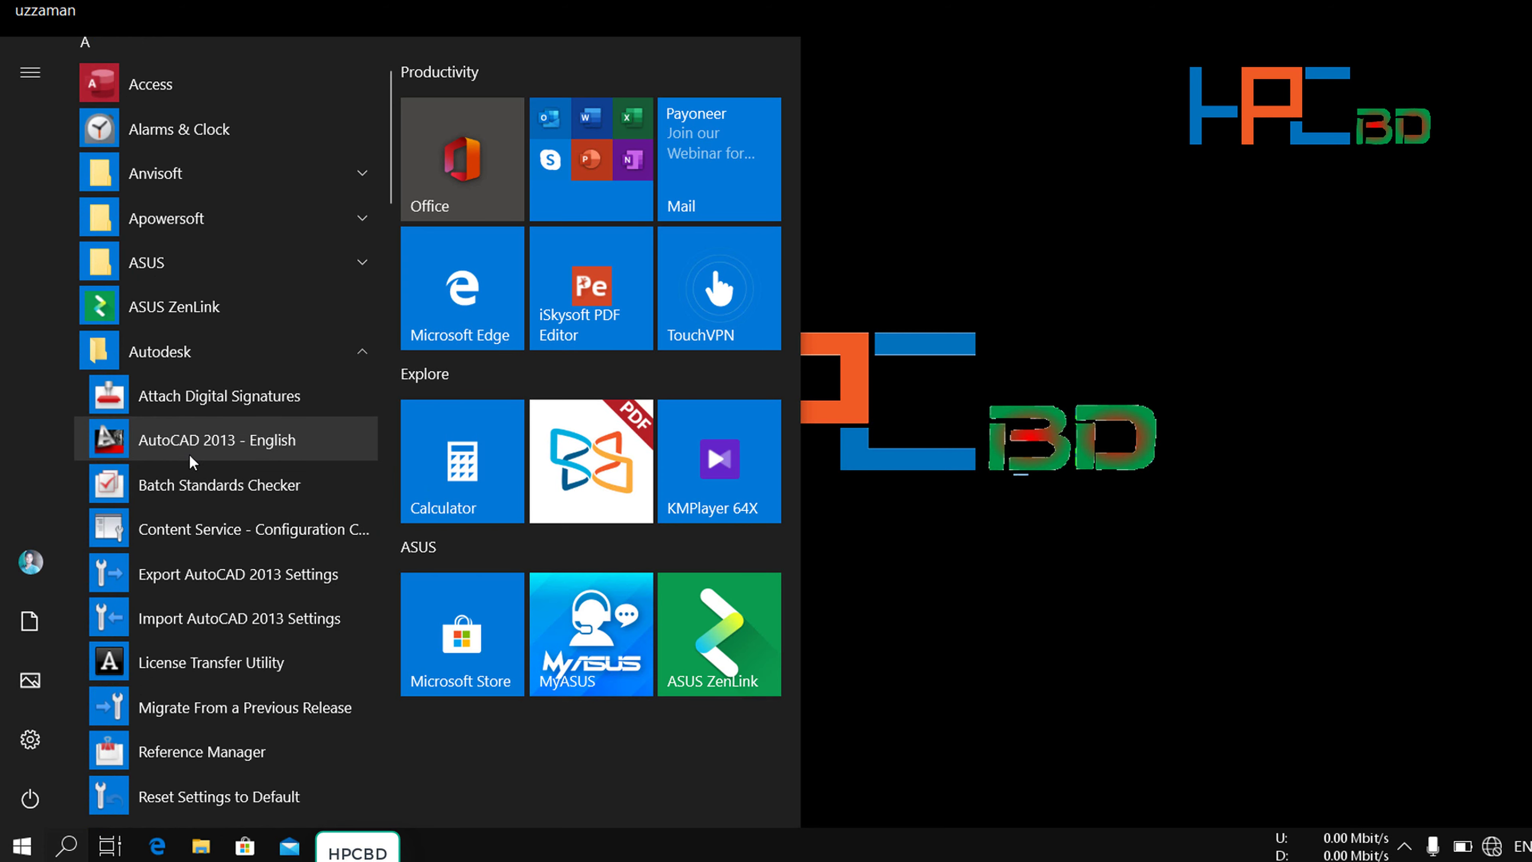
pyautogui.scroll(-2, 224, 474)
pyautogui.scroll(-2, 227, 376)
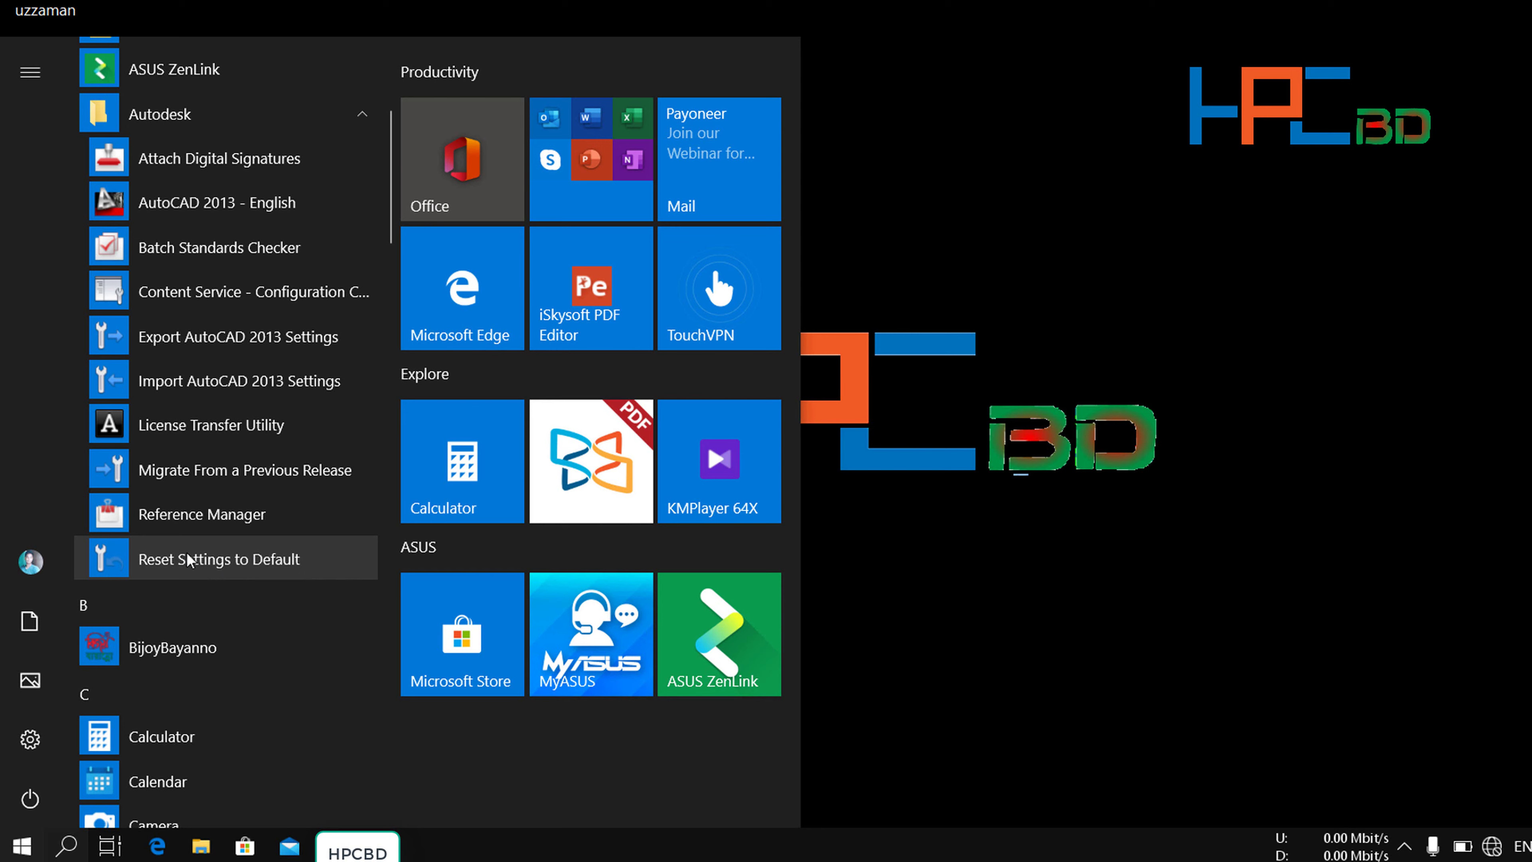
# Run Reset Settings to Default, resetting AutoCAD 2013 - English custom settings without a backup.
pyautogui.click(221, 560)
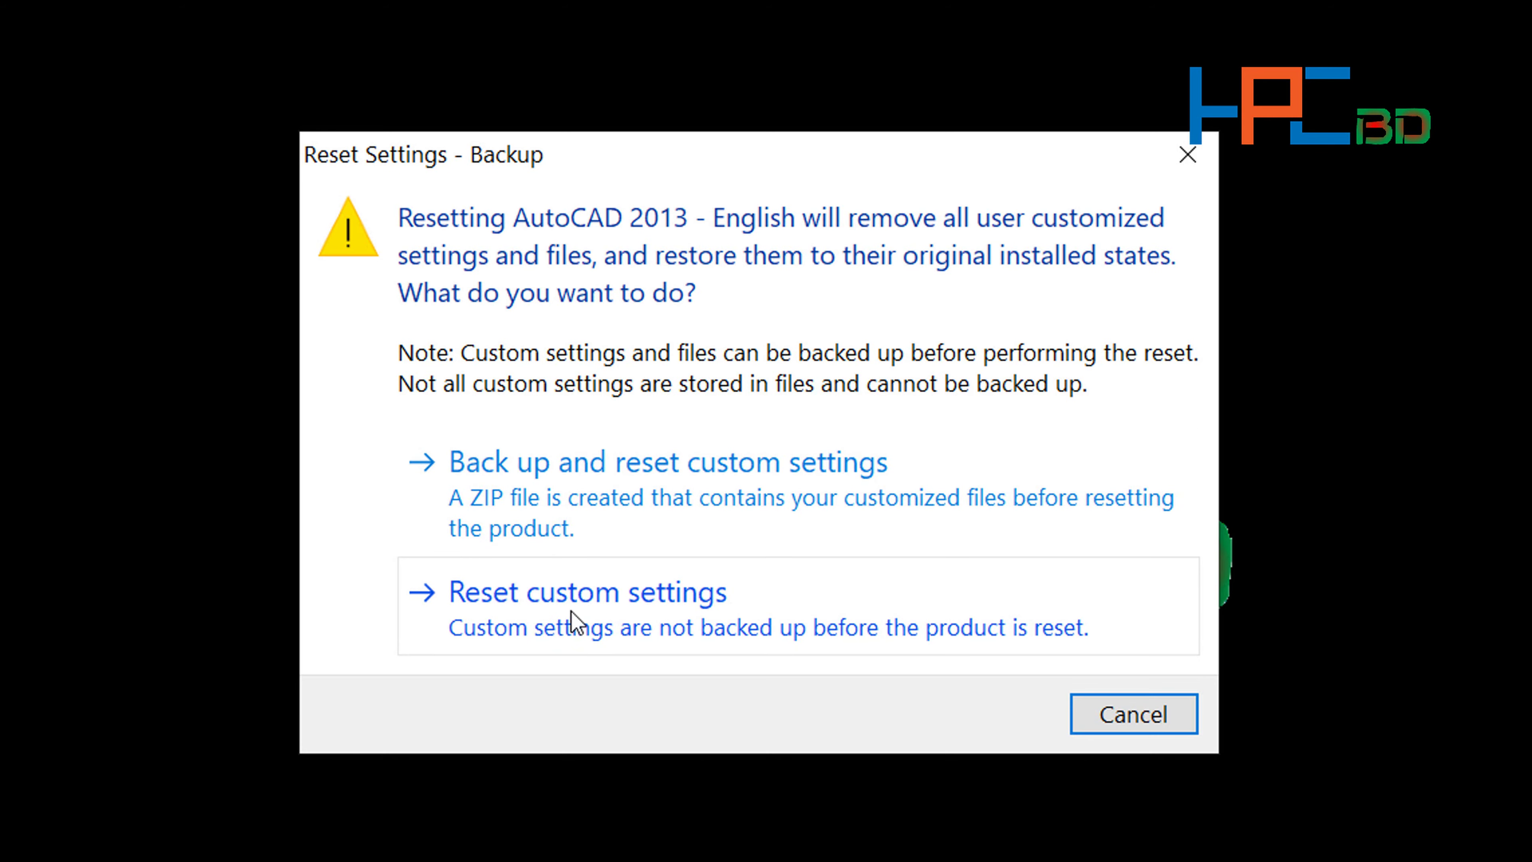
pyautogui.click(676, 613)
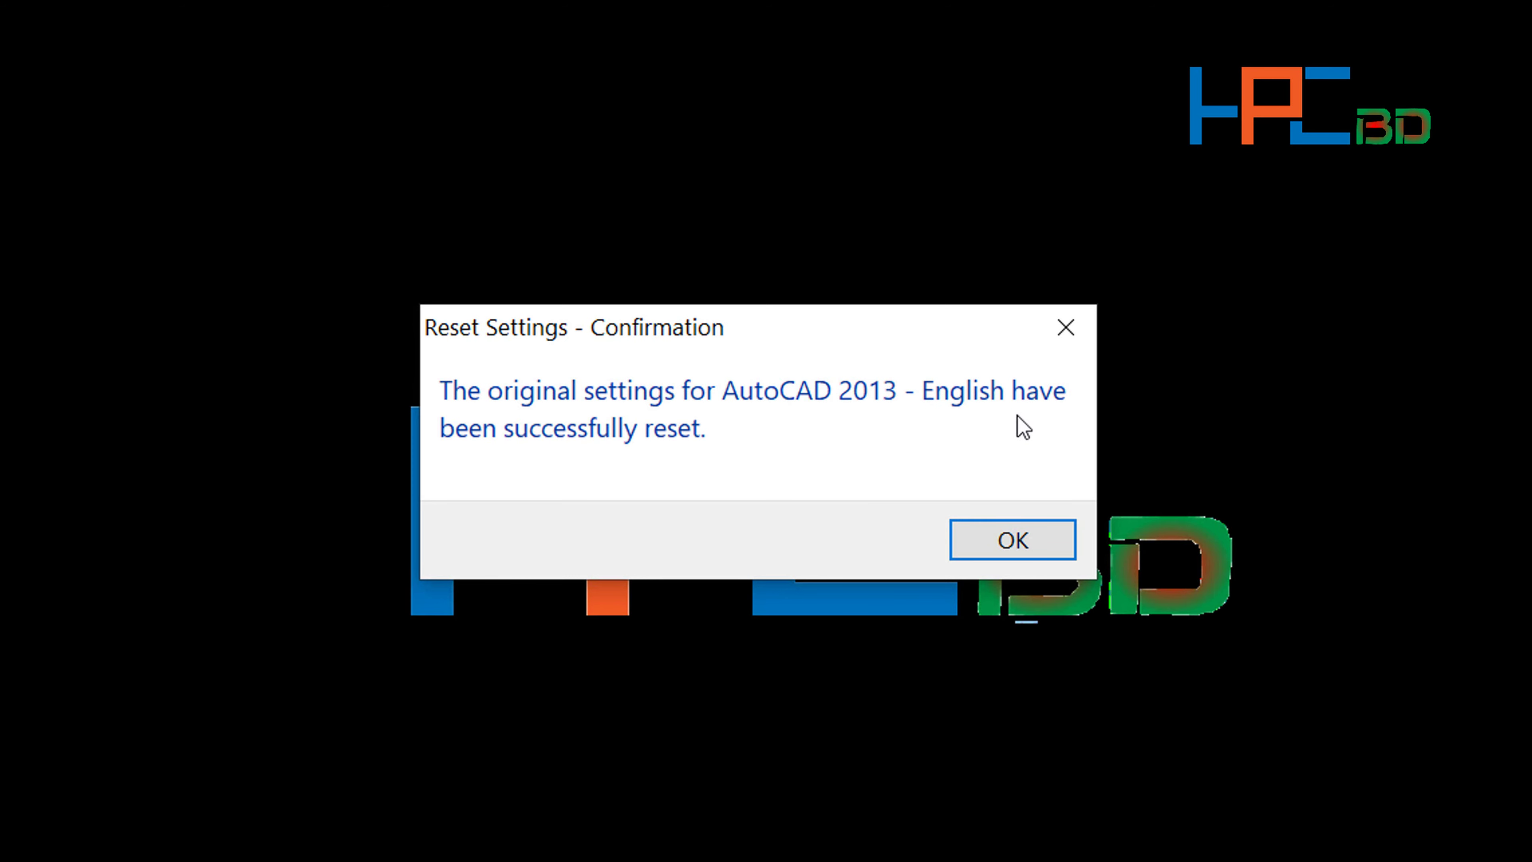
# Acknowledge the reset confirmation so AutoCAD 2013 relaunches with default settings.
pyautogui.click(1014, 539)
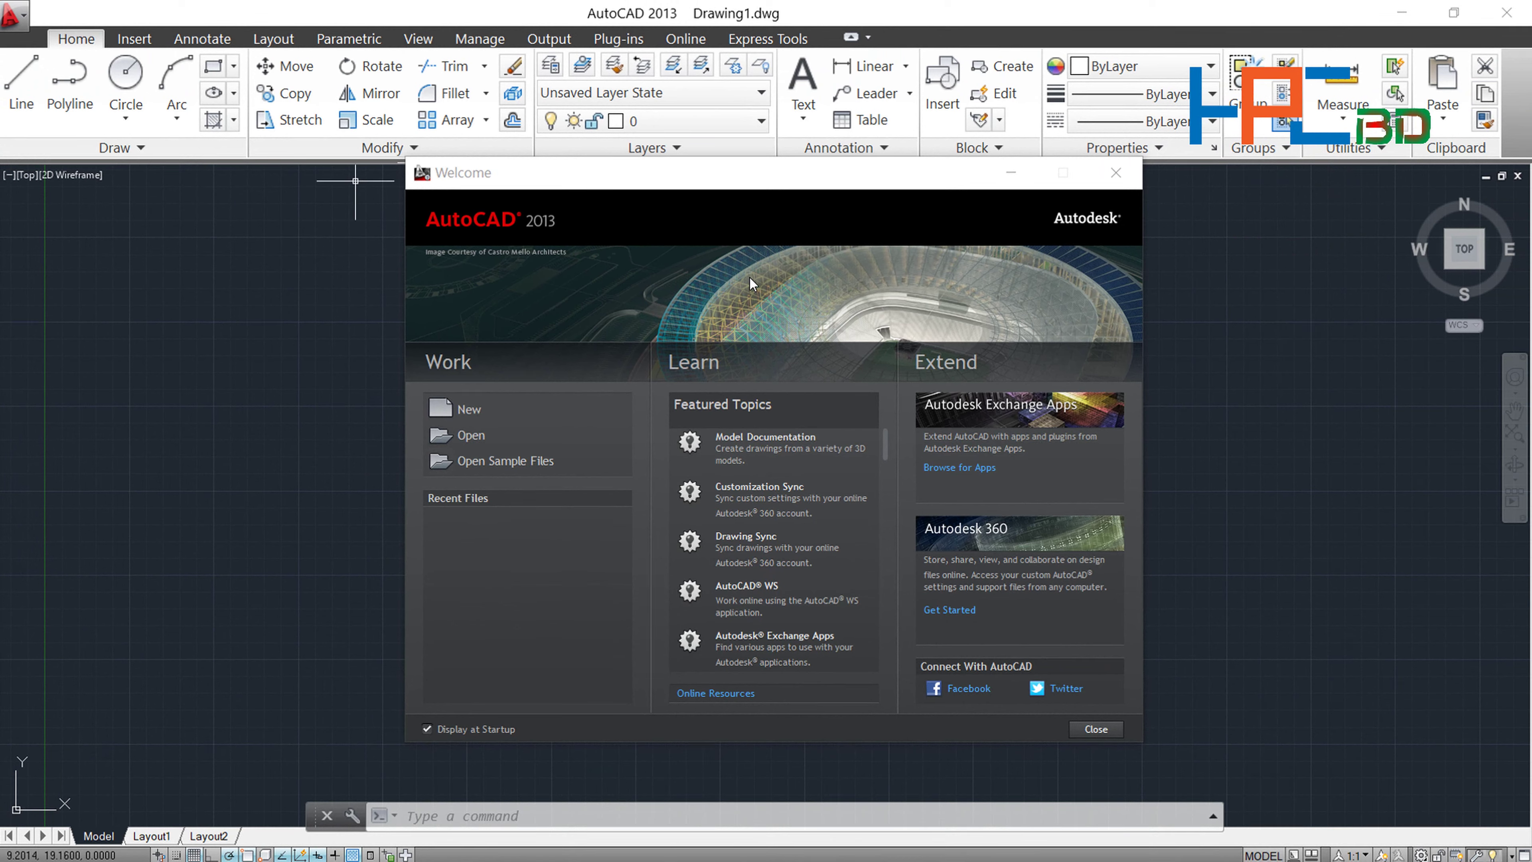
# Dismiss the Welcome window and switch the workspace to AutoCAD Classic.
pyautogui.click(1120, 180)
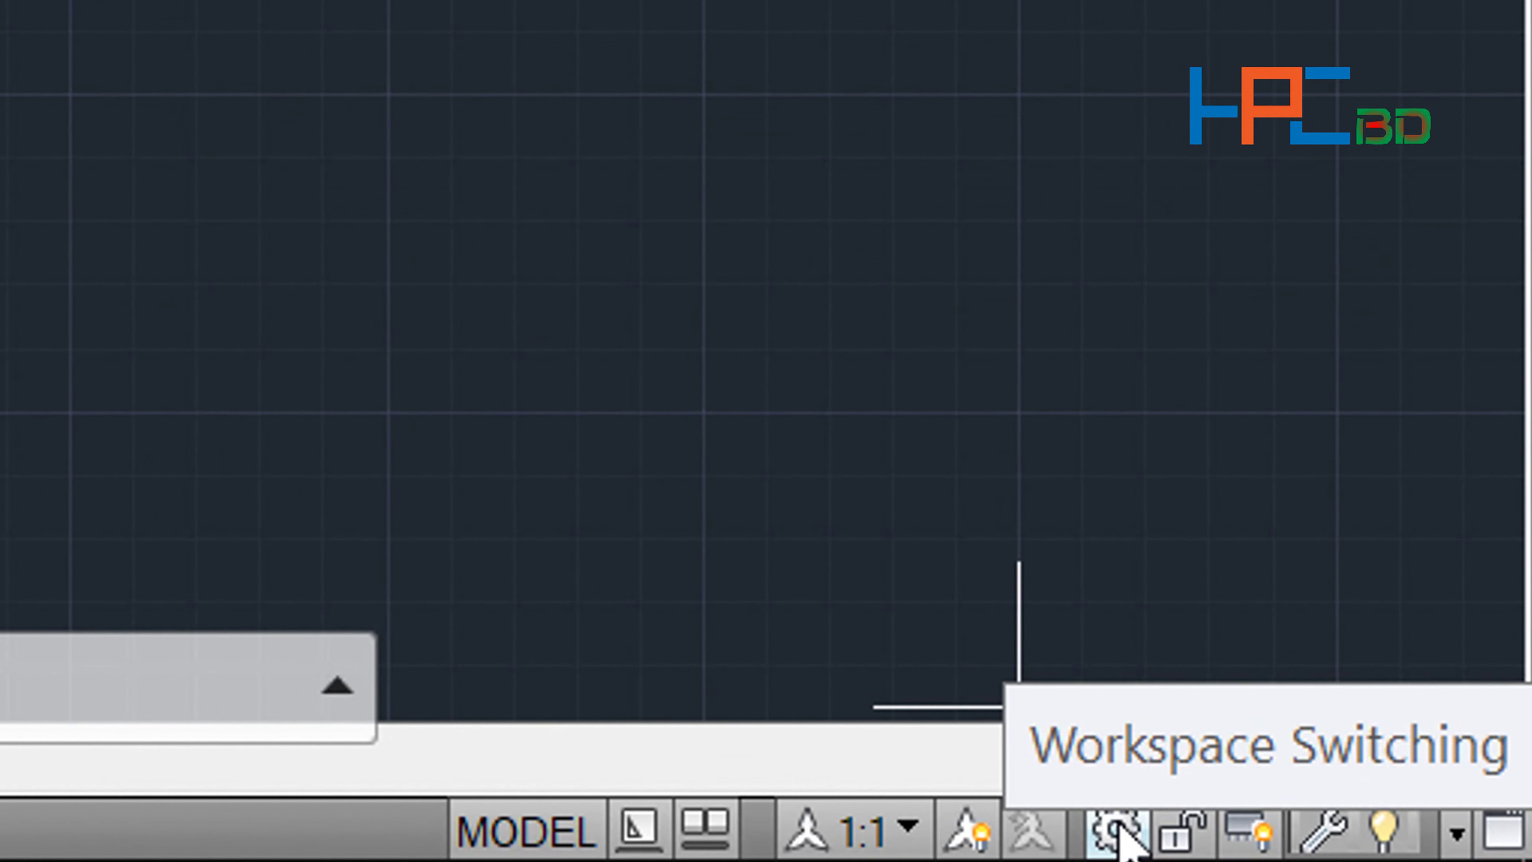
pyautogui.click(1119, 830)
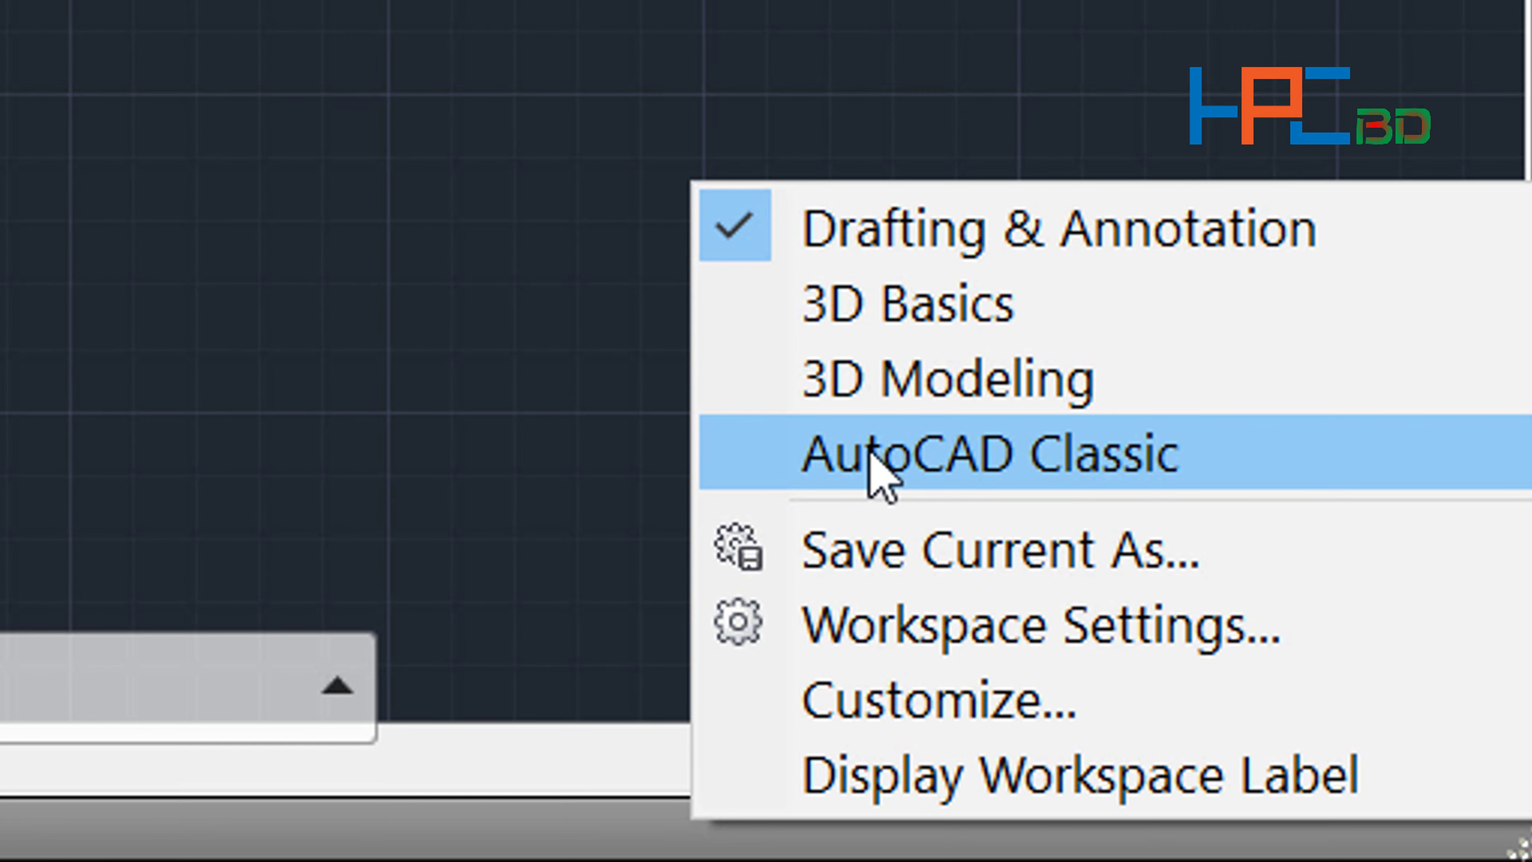
pyautogui.click(1089, 457)
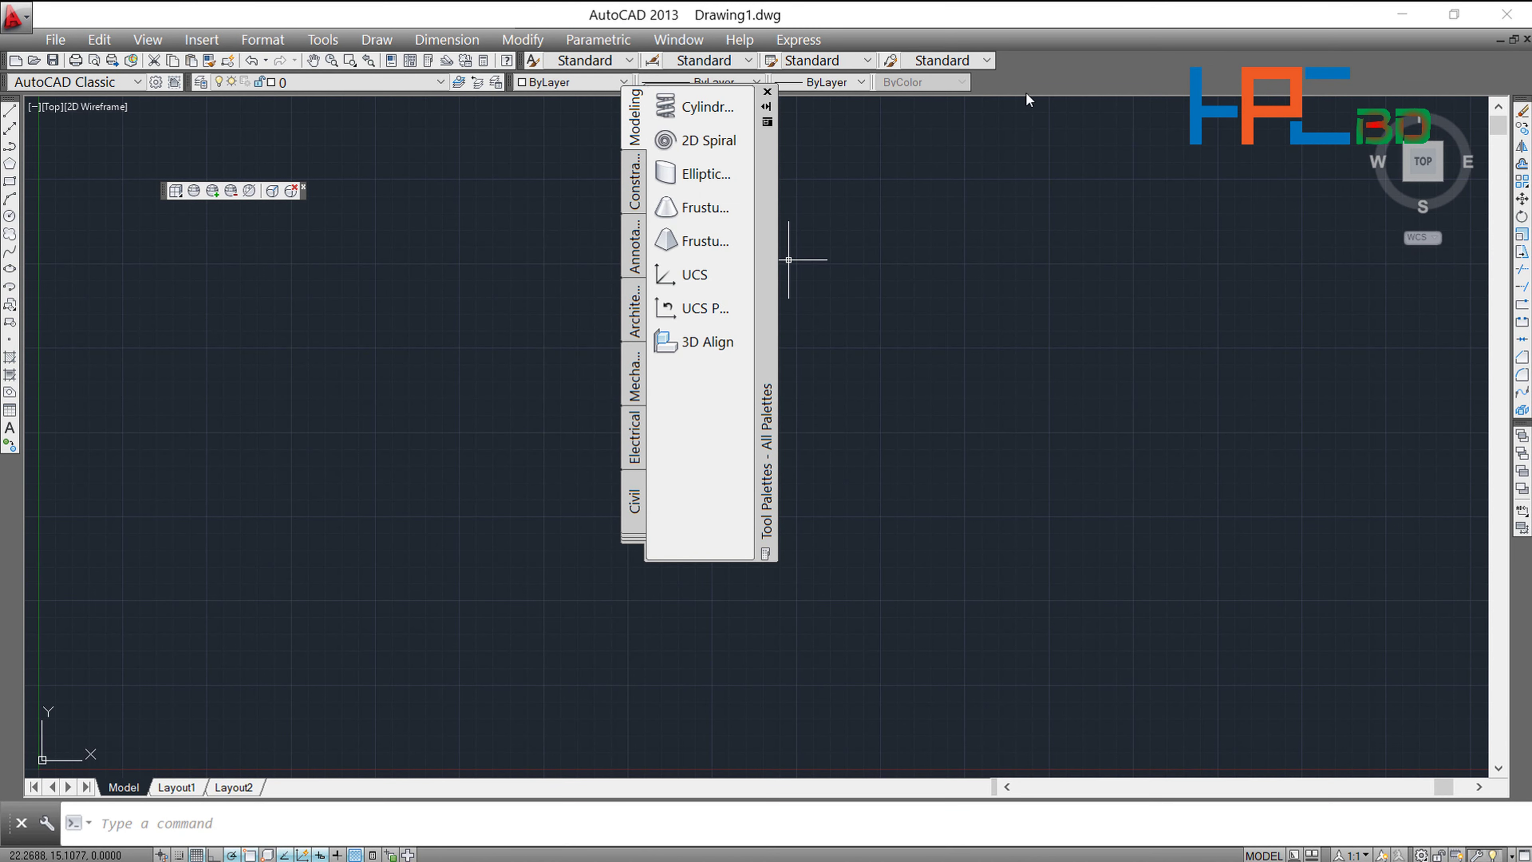
# Close the floating 3D toolbar and the Tool Palettes window to clear the drawing area.
pyautogui.click(299, 186)
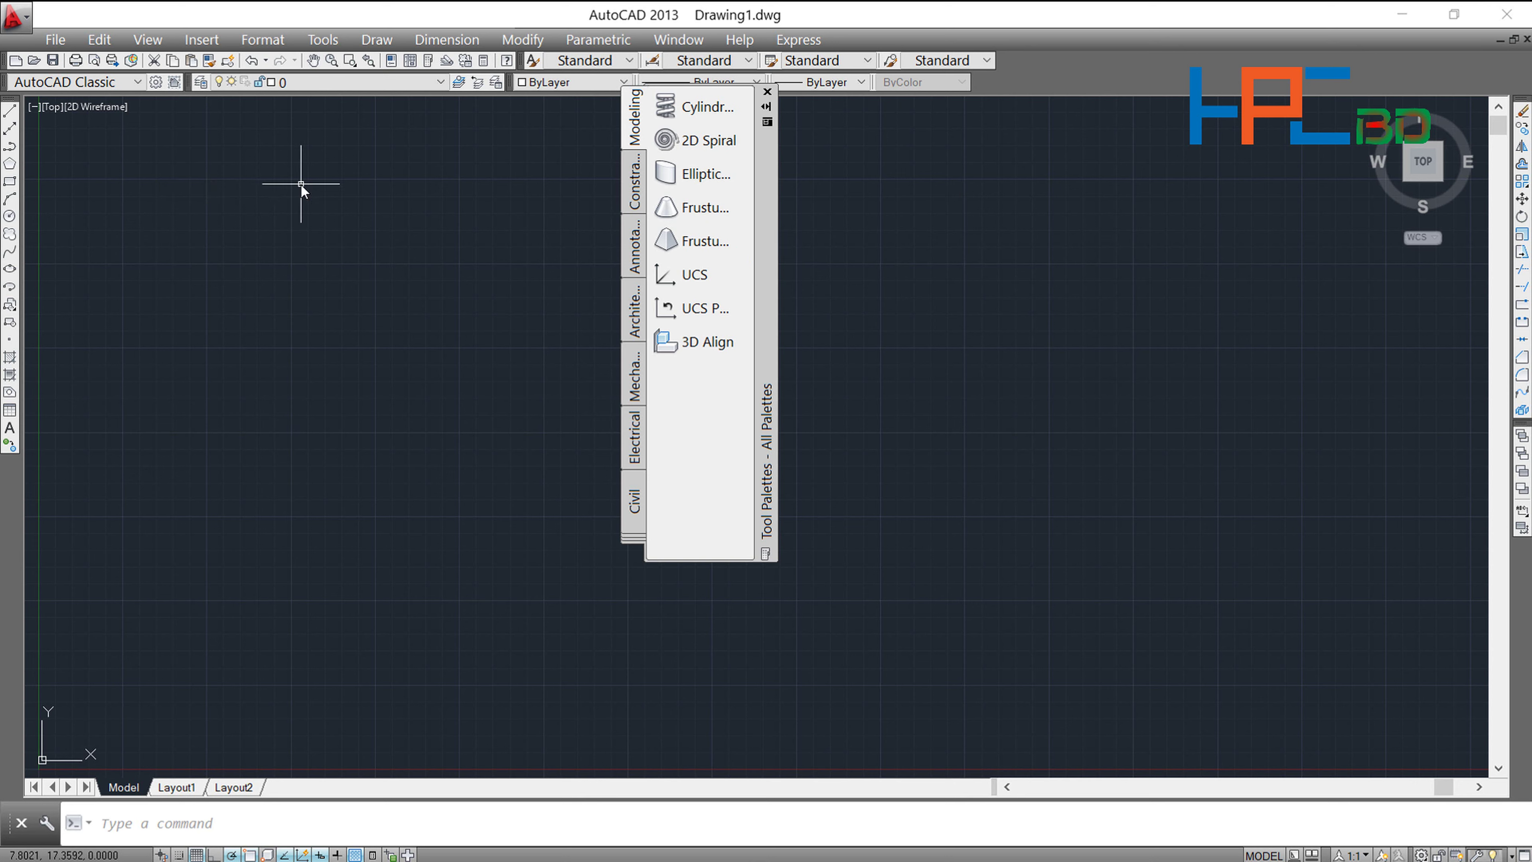
pyautogui.click(768, 93)
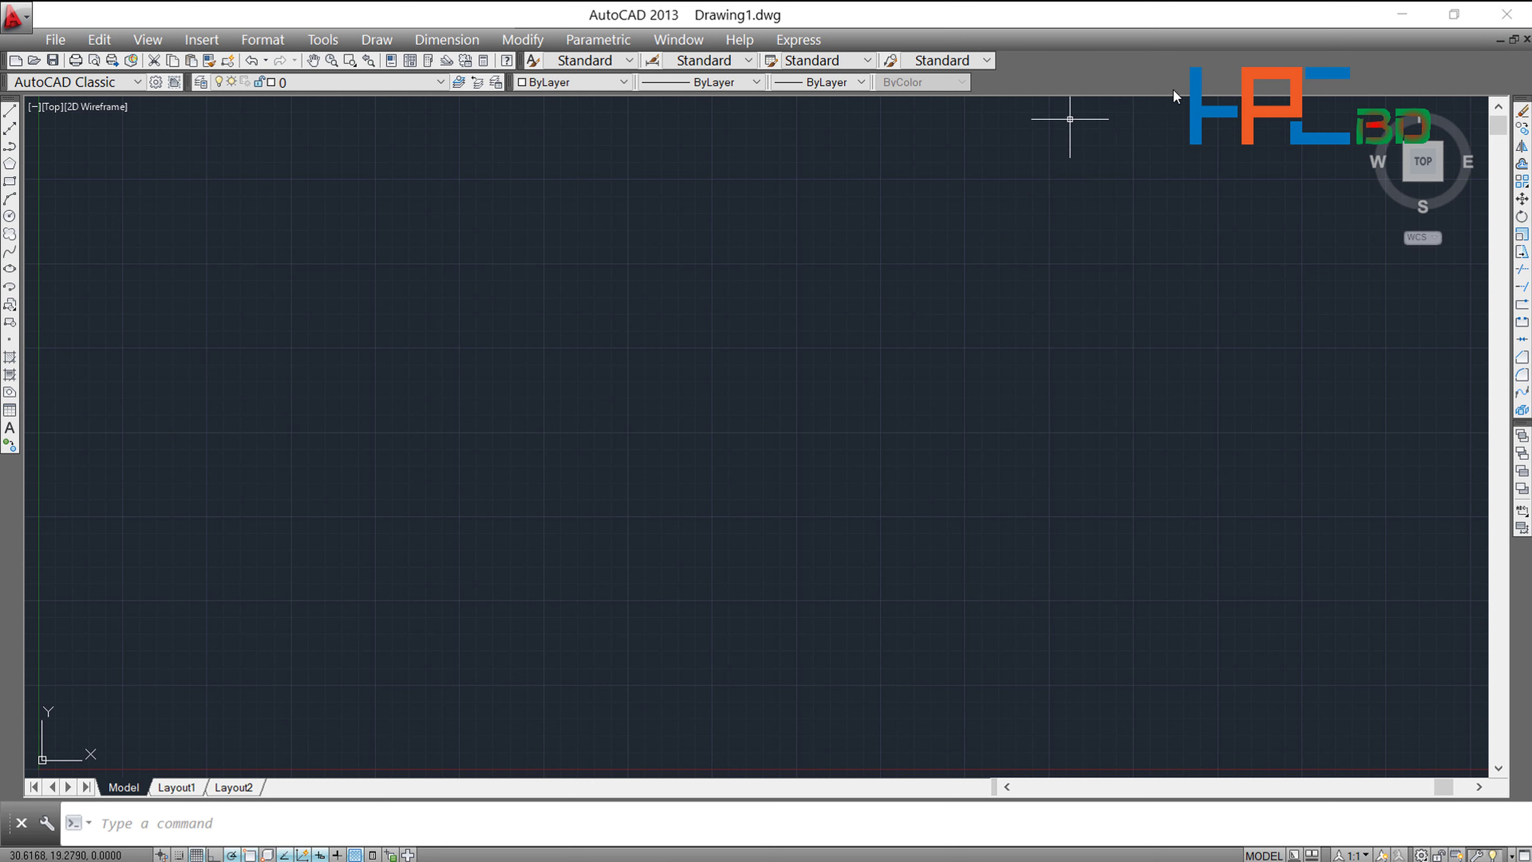
pyautogui.moveTo(719, 289); pyautogui.dragTo(742, 250, button='middle')
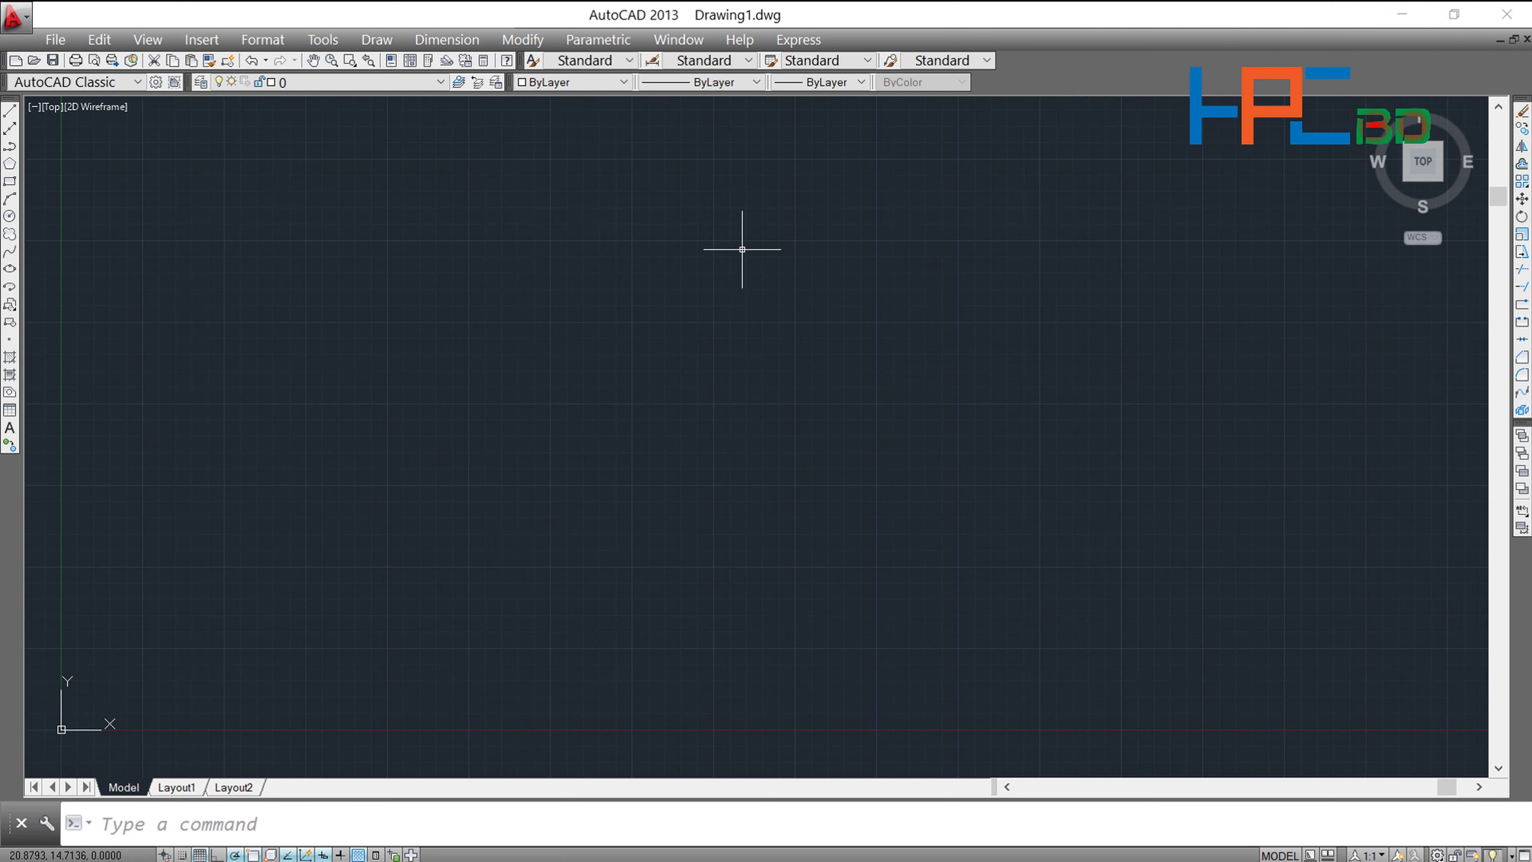